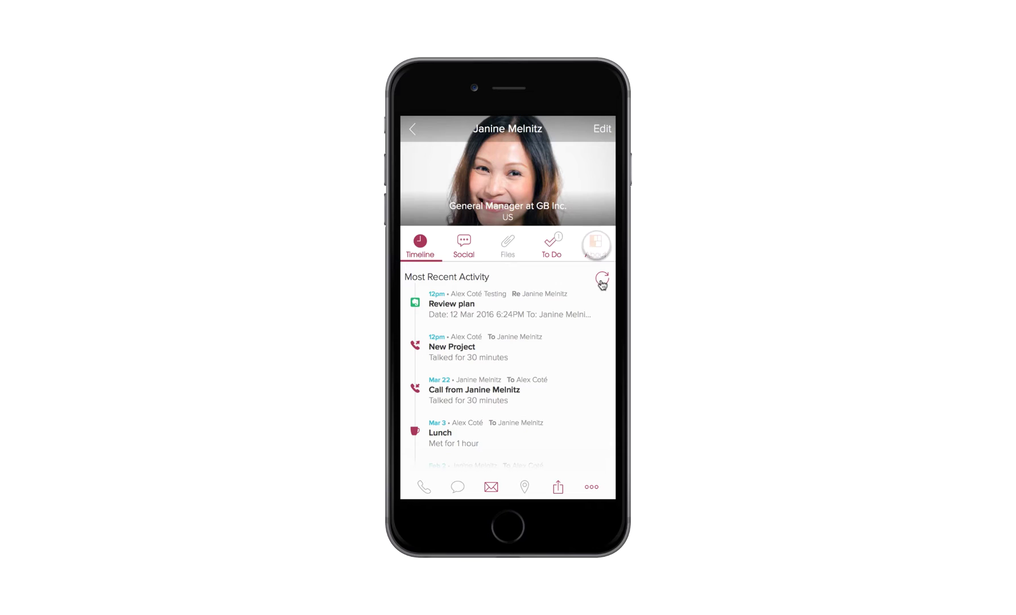
click(596, 246)
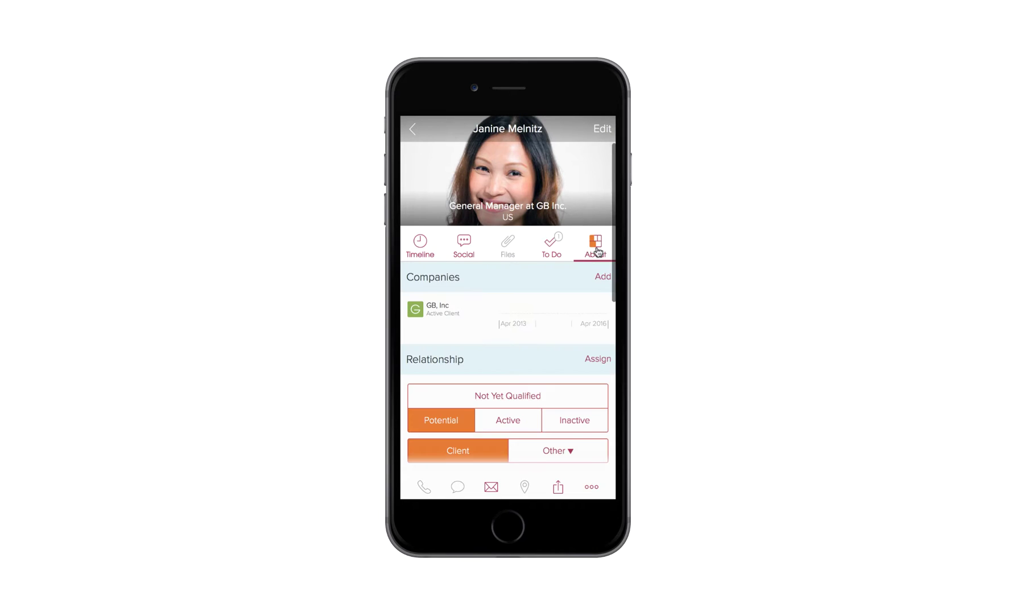
scroll(579, 356, down, 3)
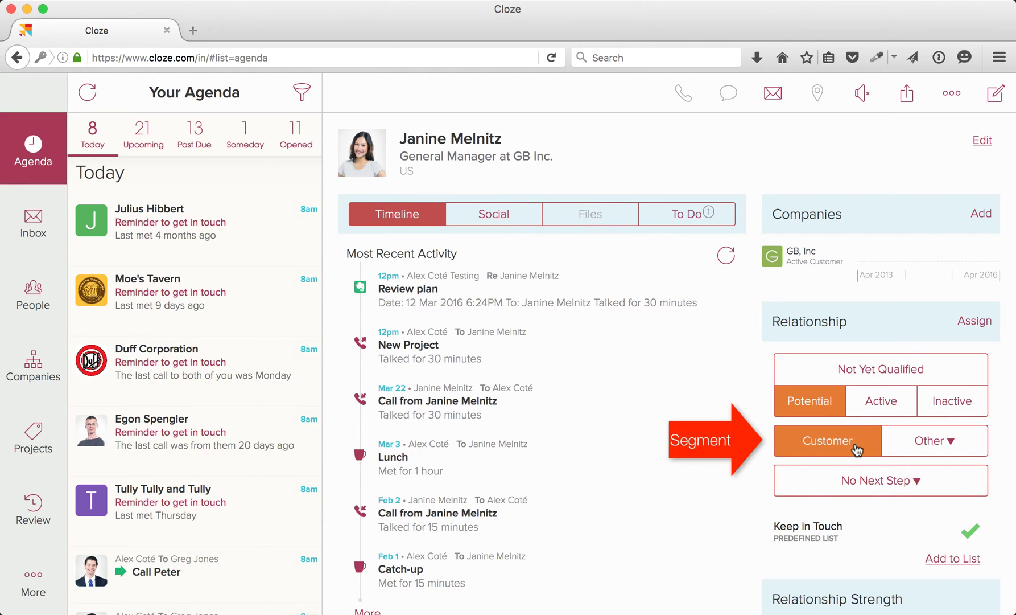
click(935, 442)
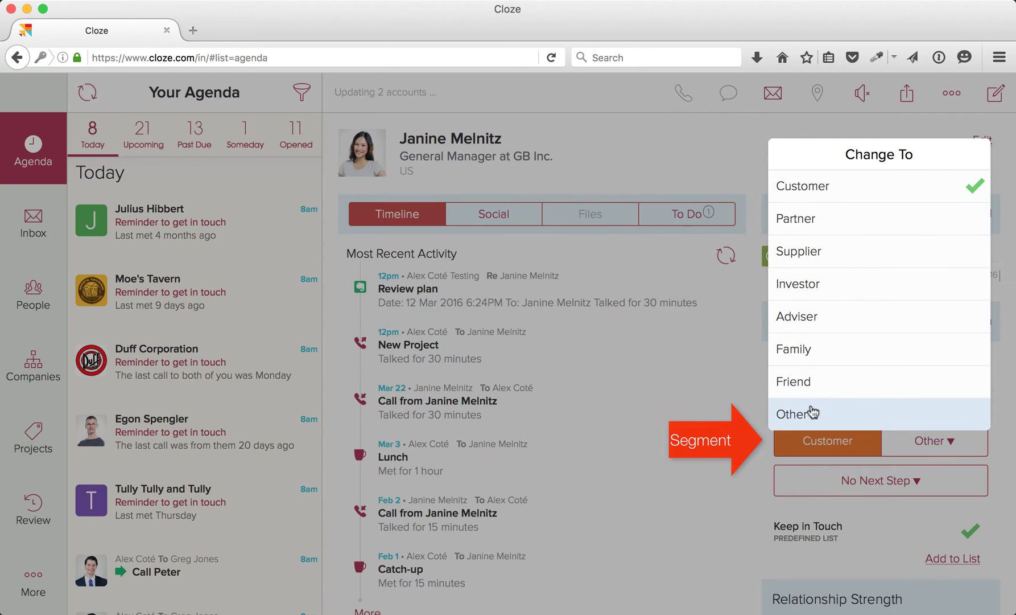
click(760, 451)
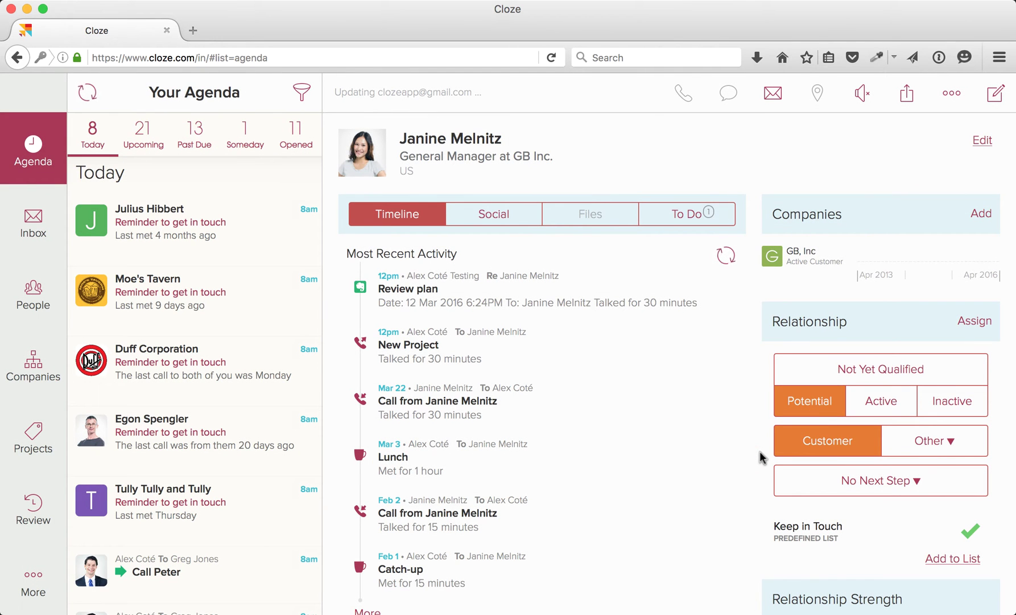
click(859, 490)
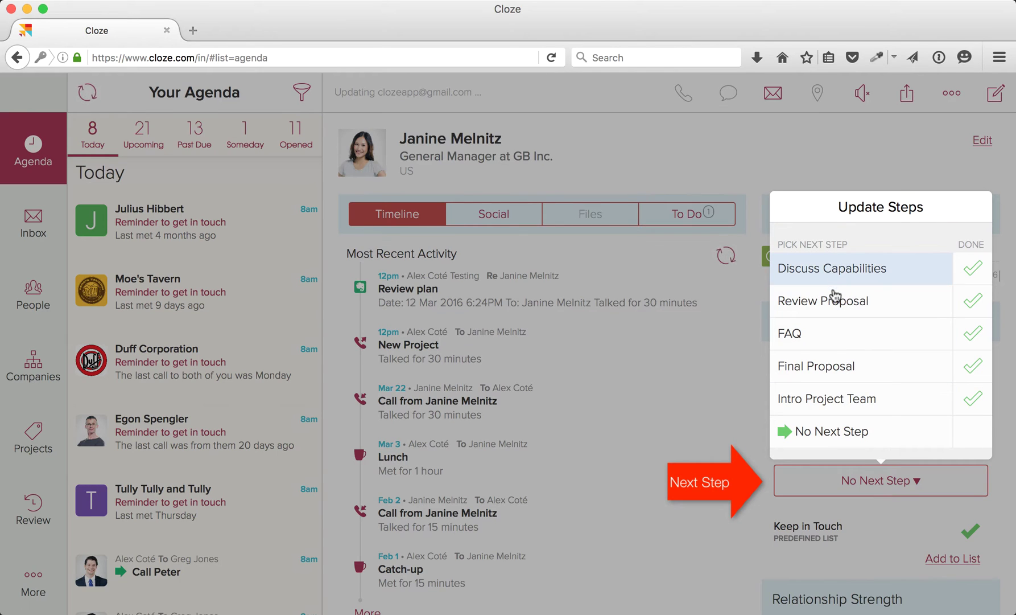
click(767, 490)
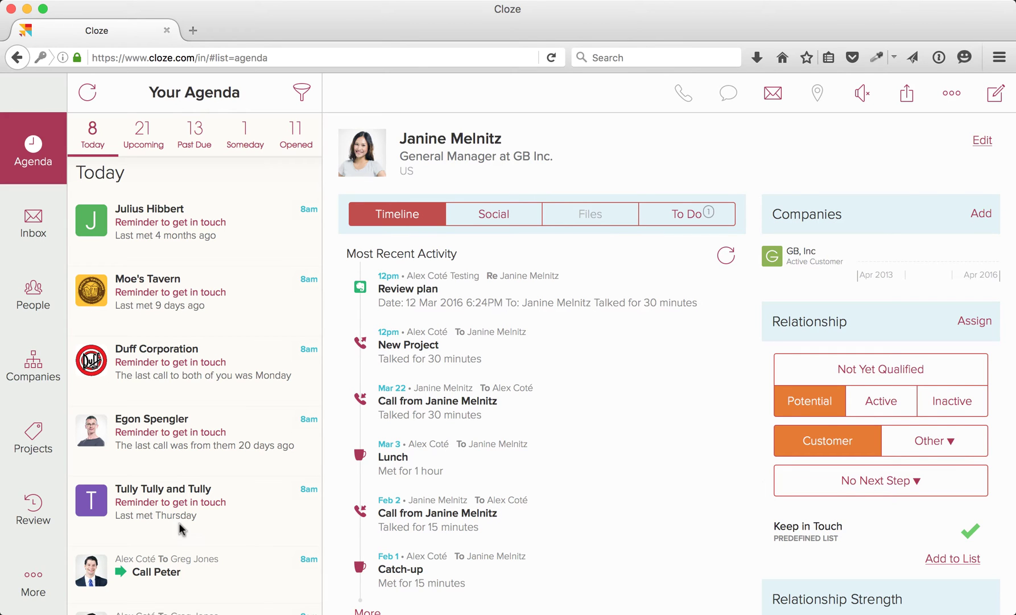
Step: Open Settings, expand Customize, and open the Customer segment's next steps for each stage
click(45, 581)
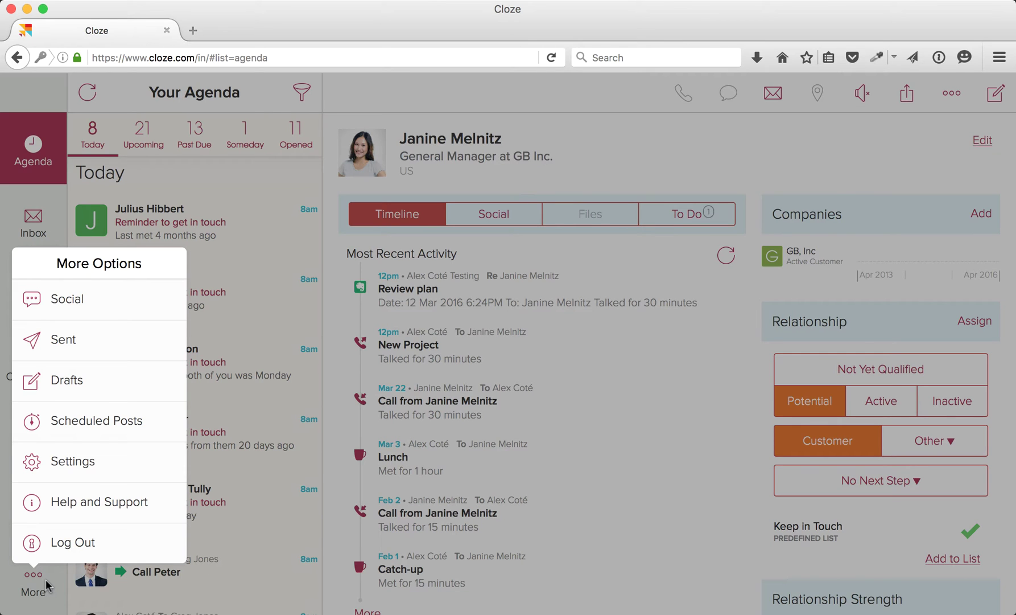
click(64, 473)
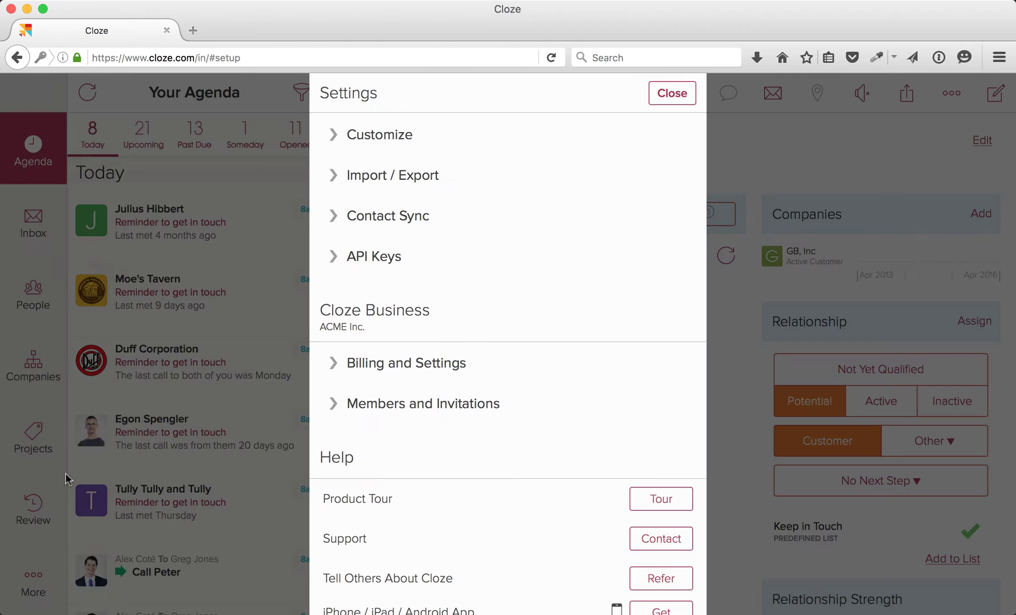
click(379, 146)
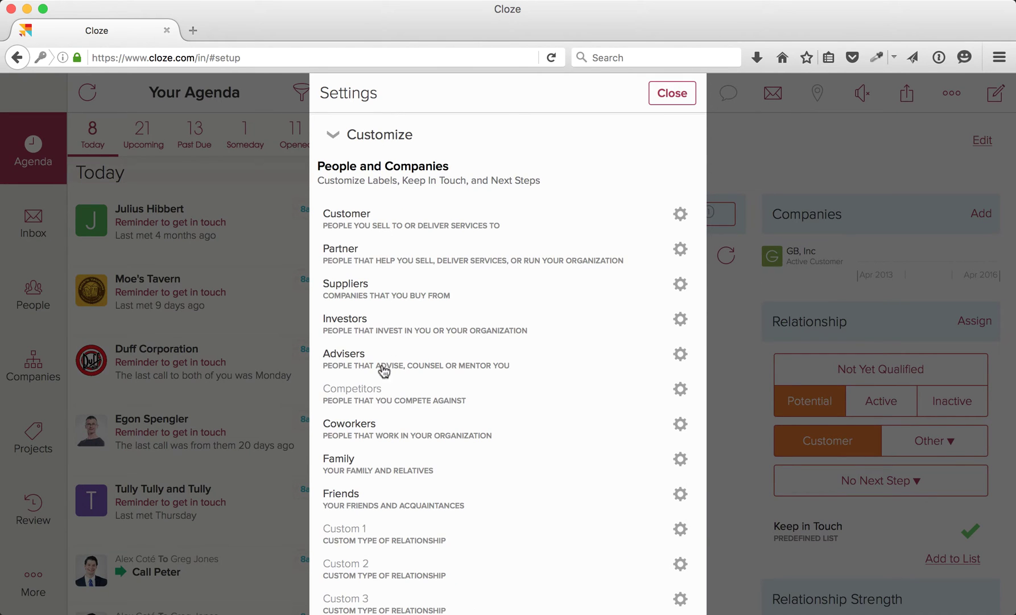
scroll(375, 525, down, 3)
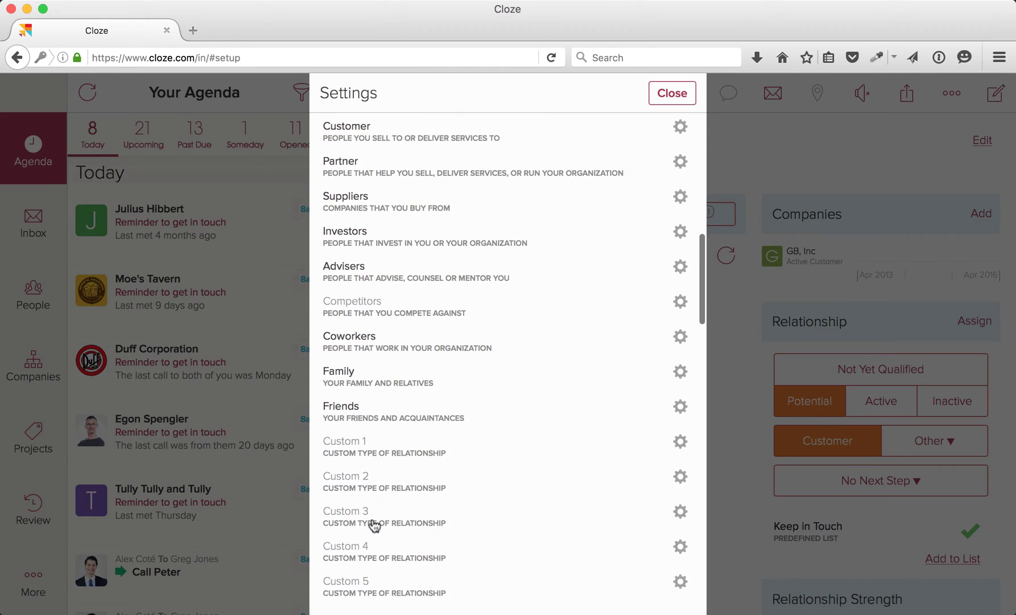
scroll(375, 525, up, 3)
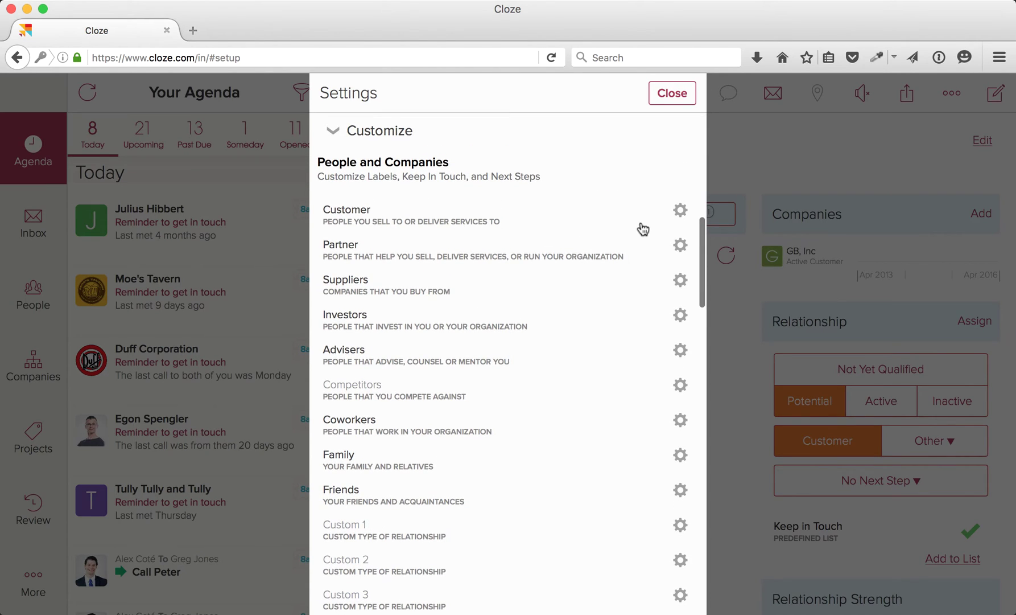
click(679, 218)
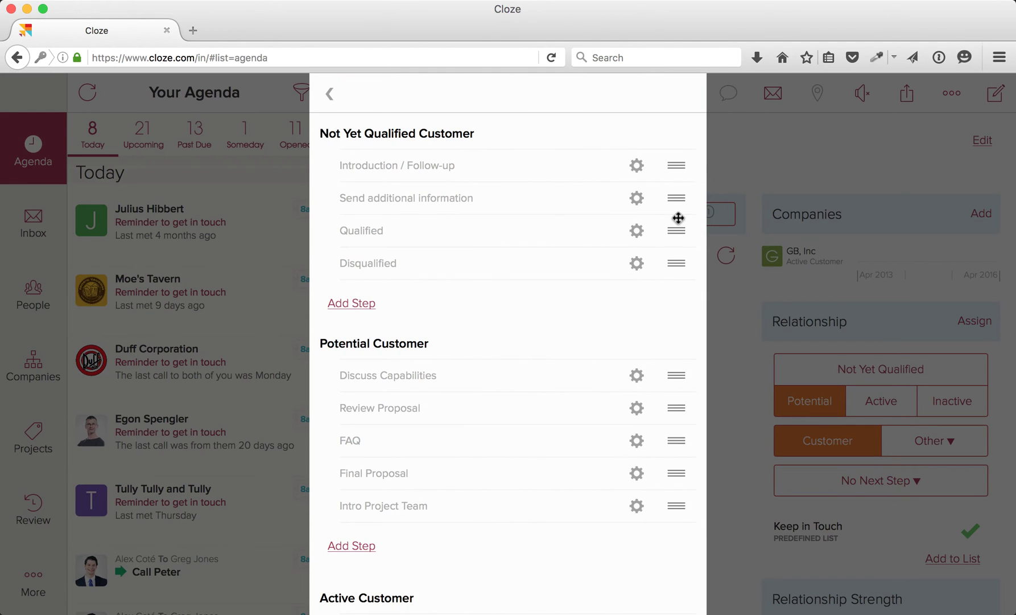
Step: Rename the Customer segment to 'Client' in singular and 'Clients' in plural
scroll(563, 288, up, 10)
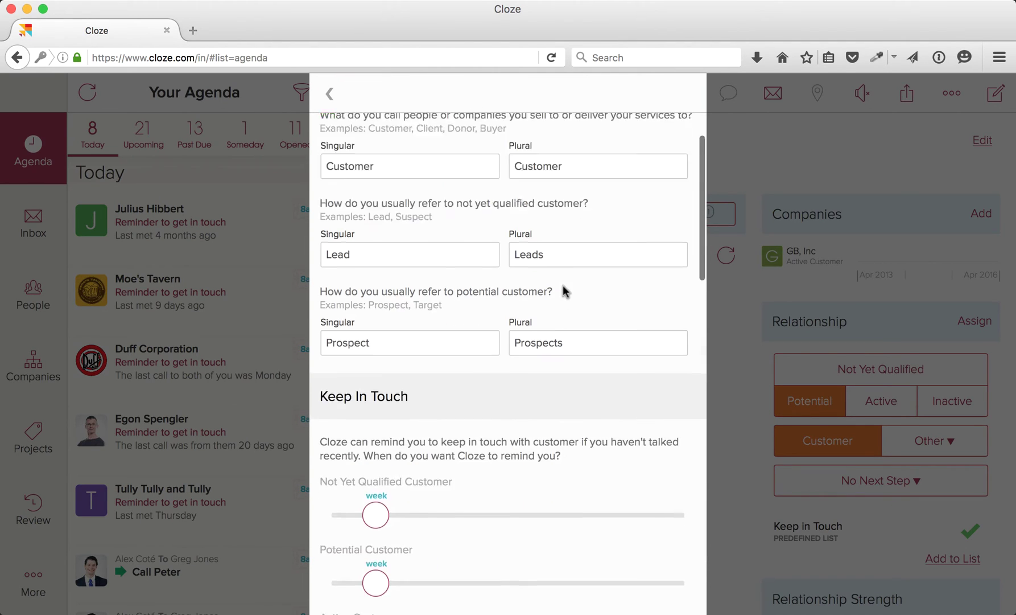
scroll(563, 291, up, 2)
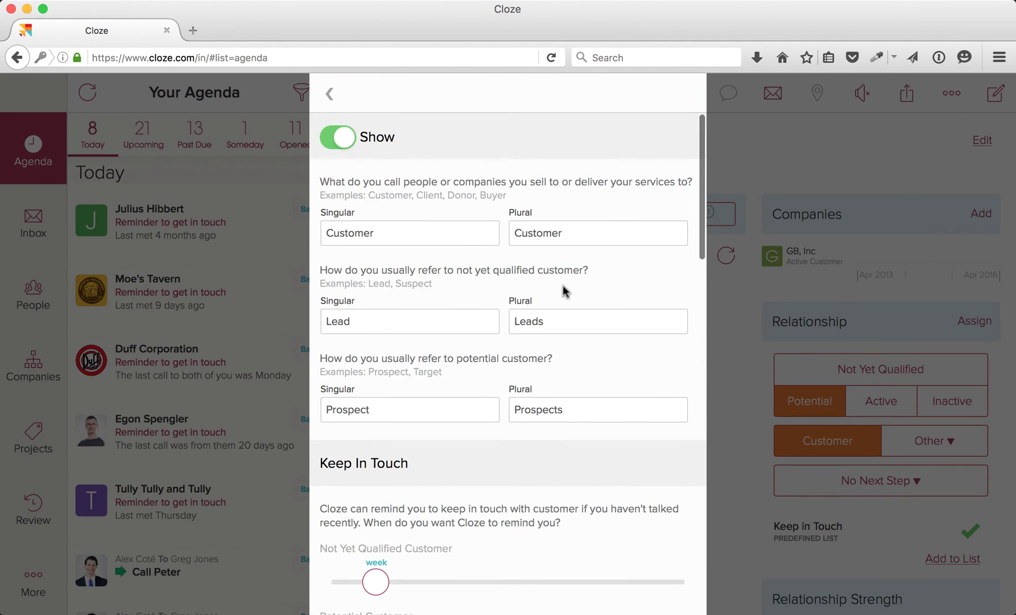
double_click(356, 237)
text(Client)
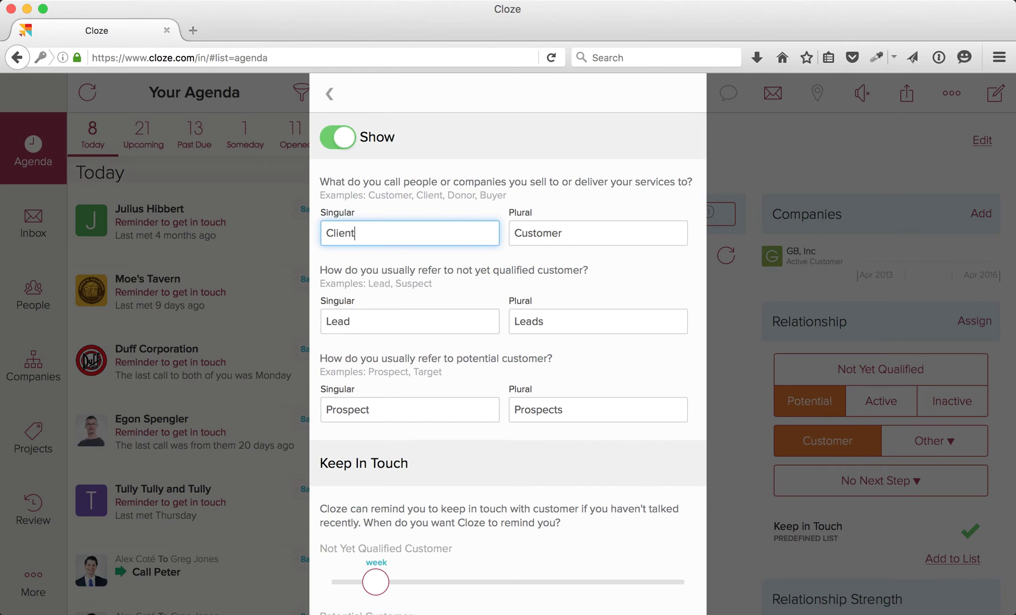
key(Tab)
text(Clients)
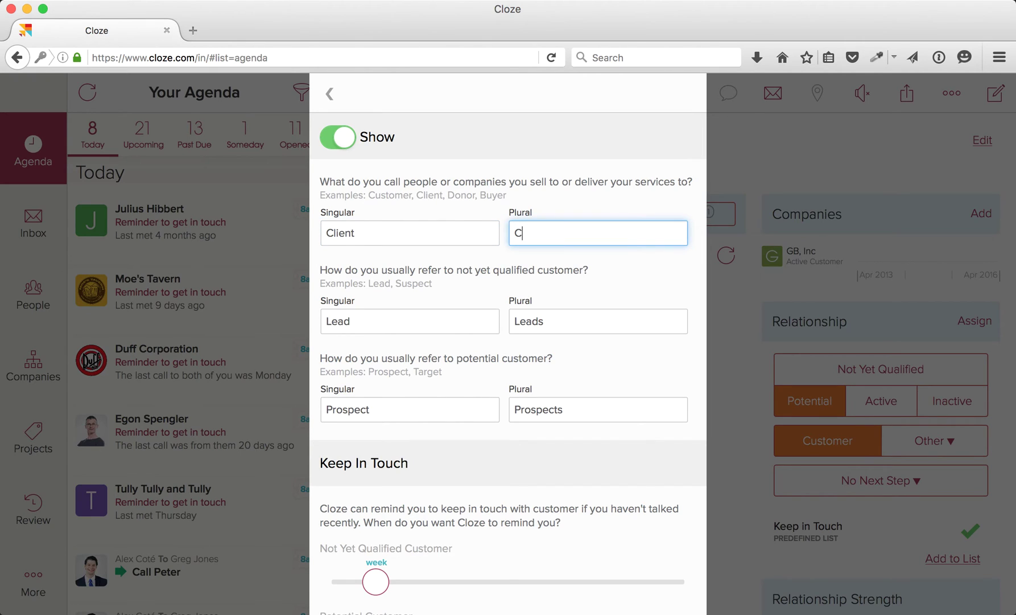
click(526, 285)
scroll(526, 285, down, 2)
scroll(525, 284, down, 5)
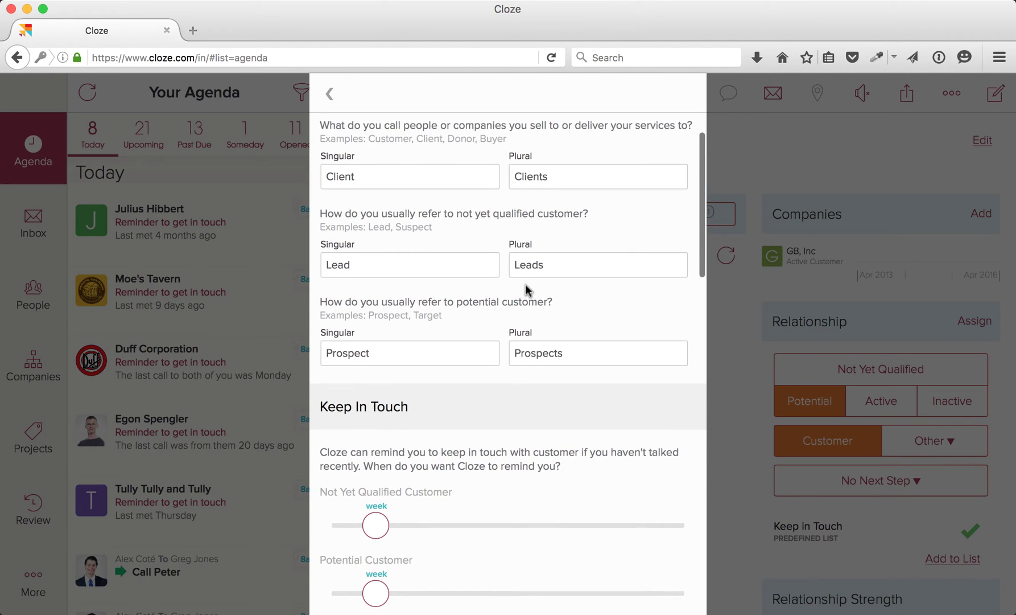
scroll(526, 284, down, 3)
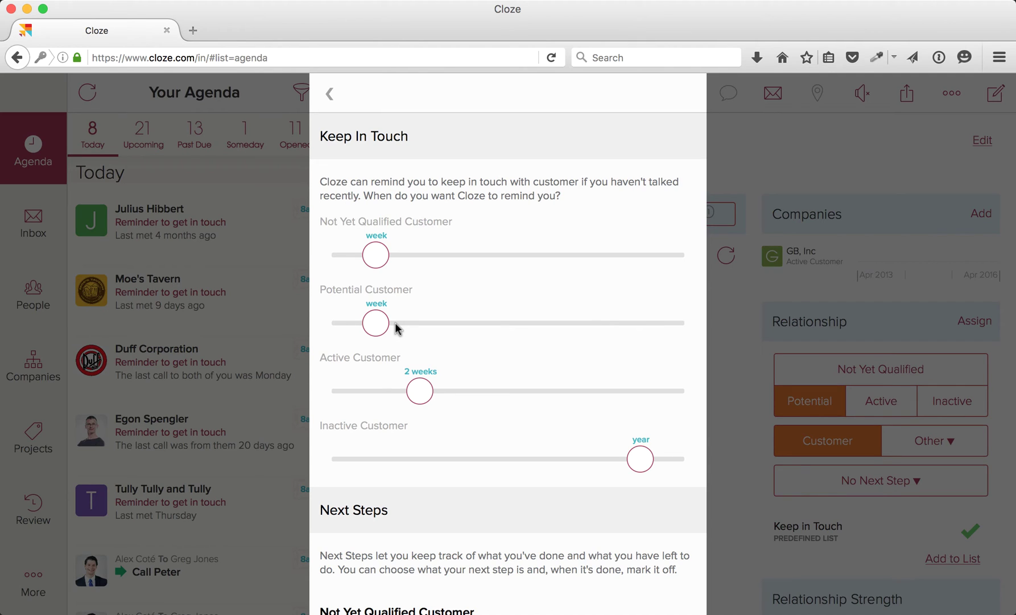
scroll(395, 324, down, 3)
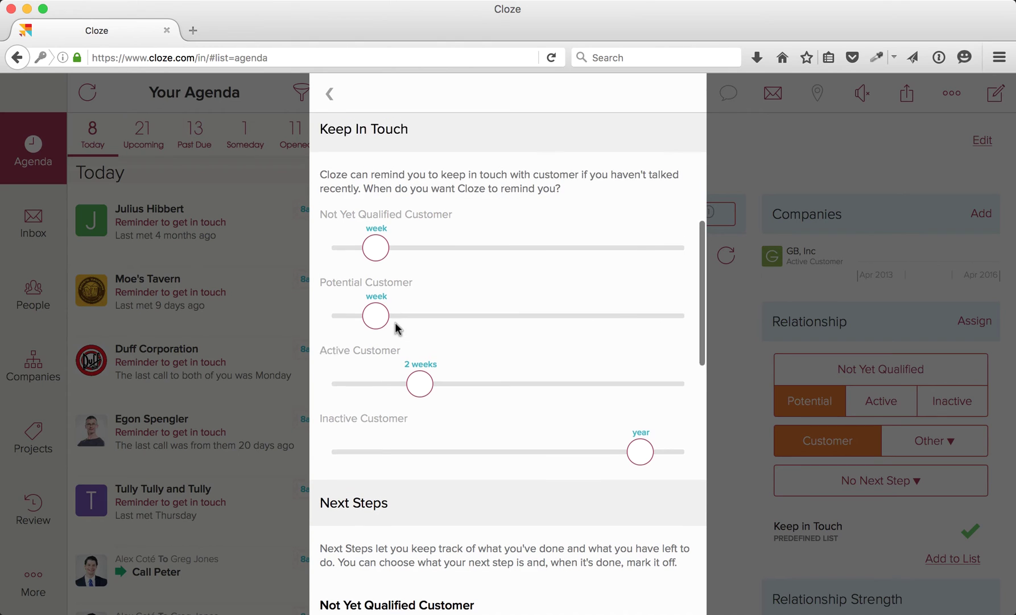
scroll(395, 325, down, 10)
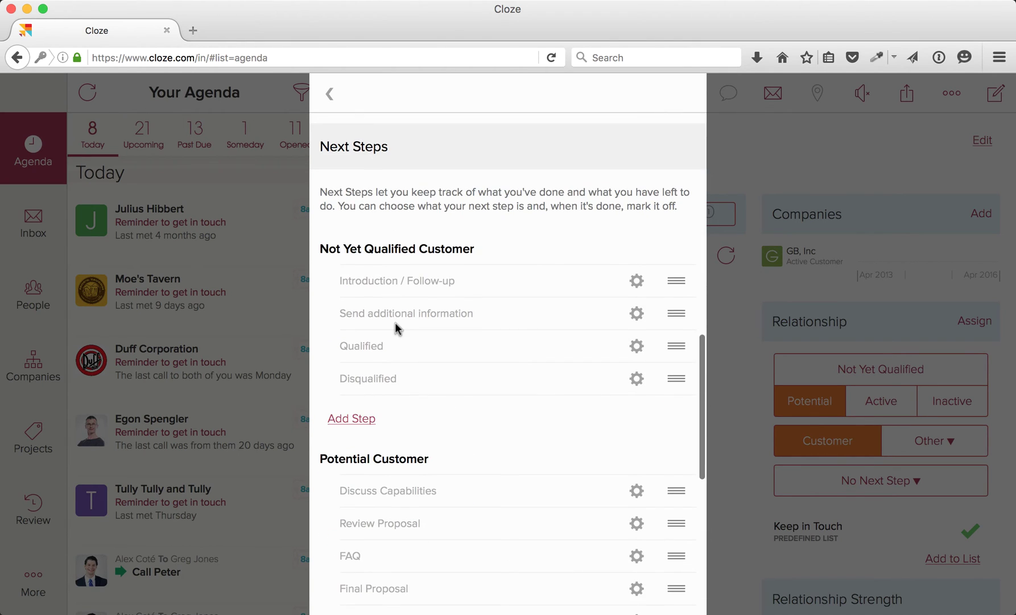
scroll(395, 322, down, 1)
scroll(424, 432, down, 6)
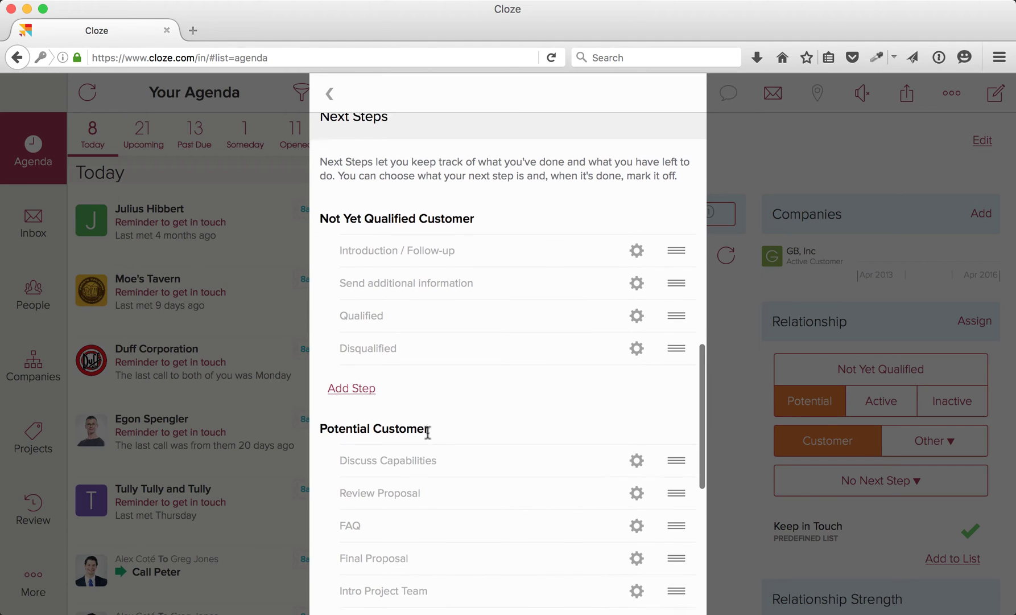
scroll(428, 436, down, 6)
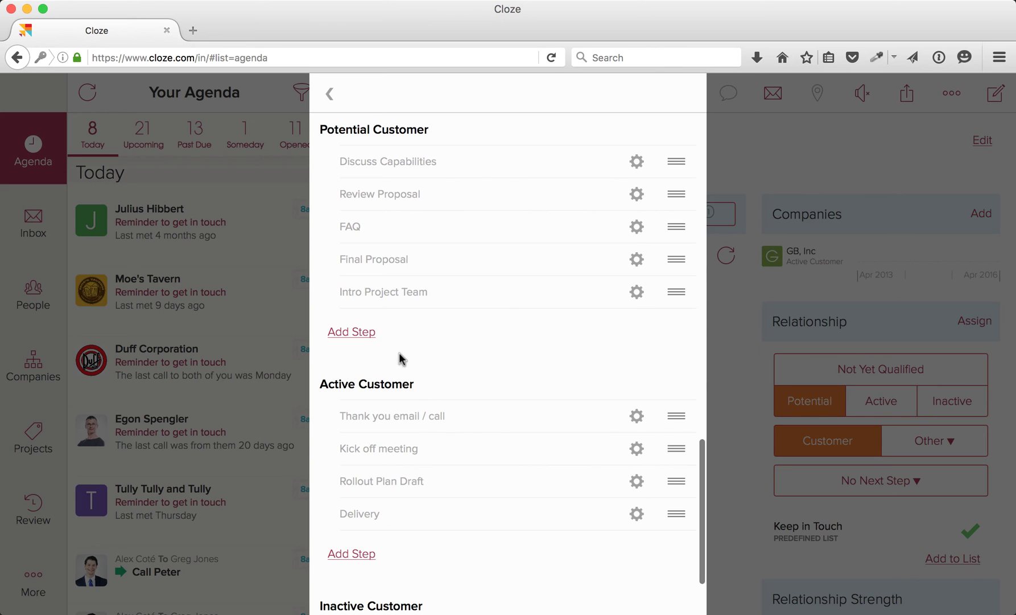
Step: Add a 'Create Plan' next step for Potential Customer and place it right after Review Proposal
click(365, 336)
text(Cr)
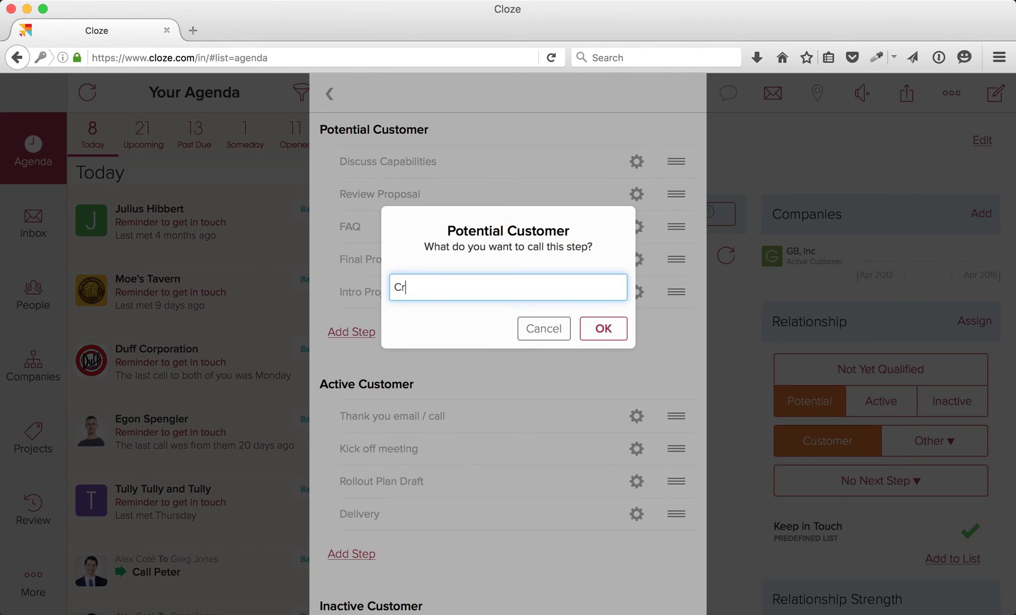
text(eate Plan)
click(590, 336)
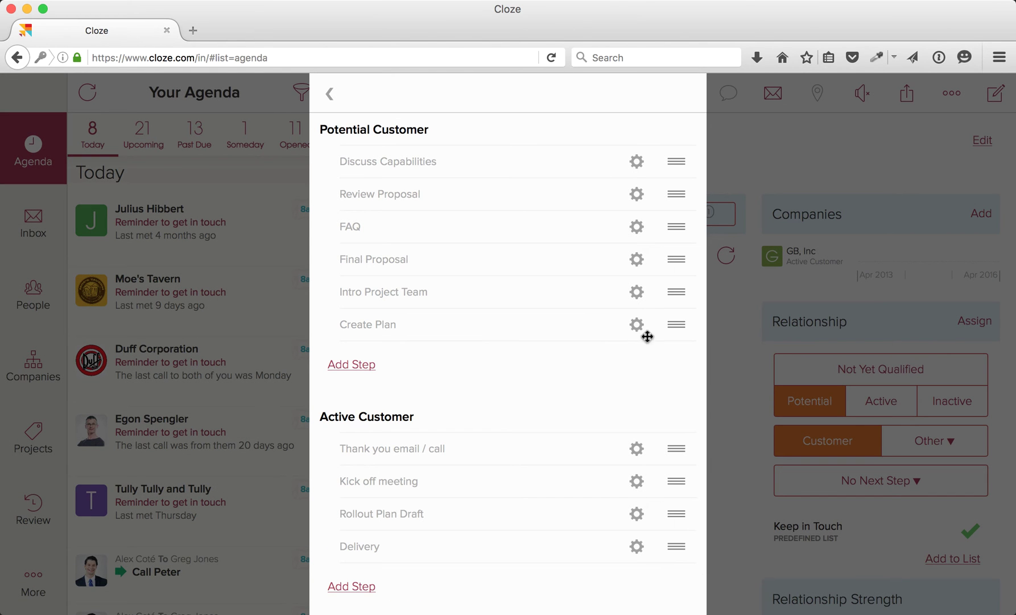
drag(677, 332, 672, 217)
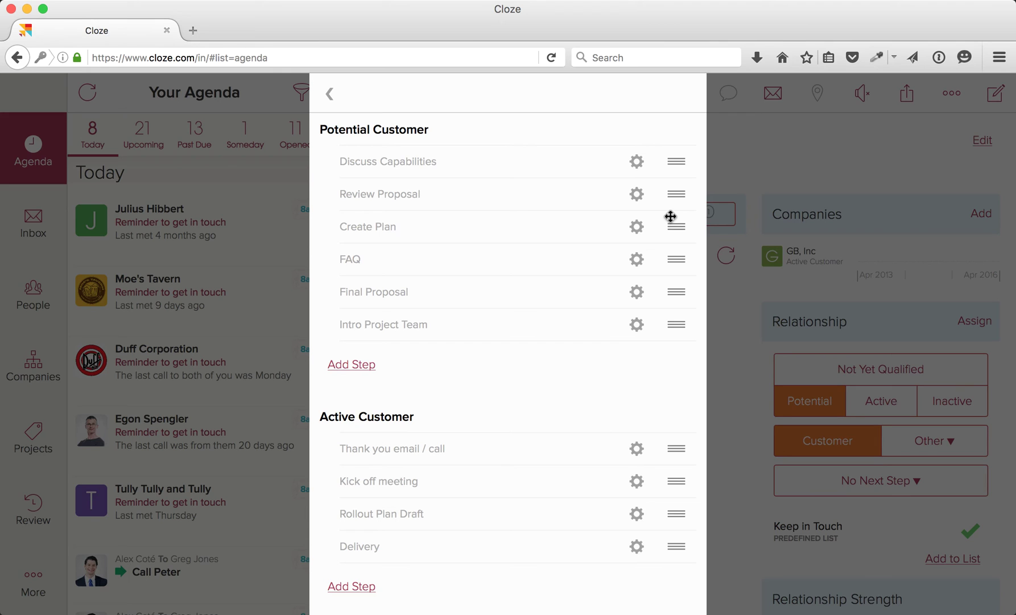
Step: Set the Create Plan step's reminder to 3 days and turn on Customize Reminder
click(640, 232)
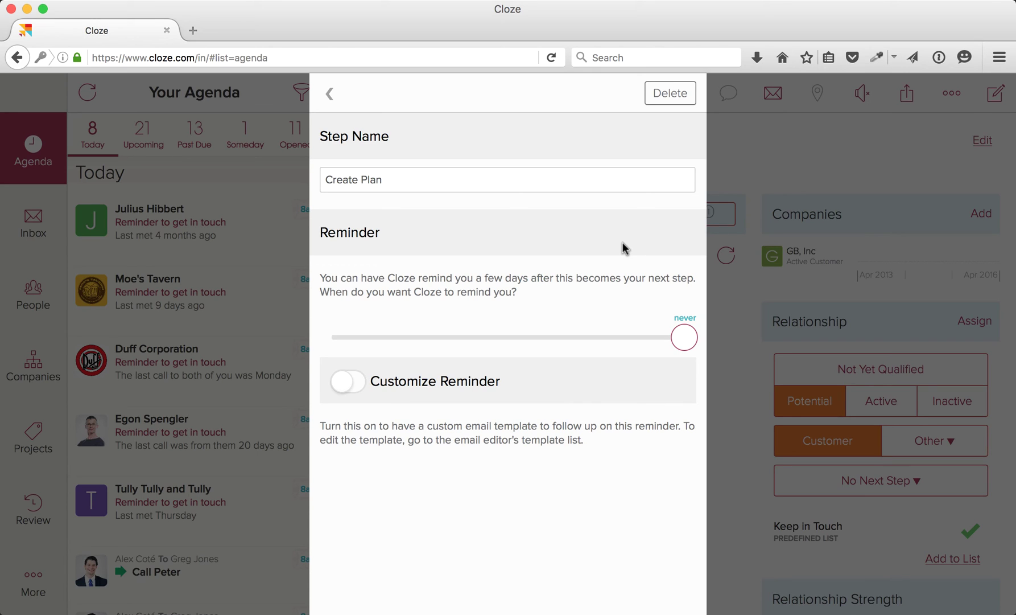
drag(685, 337, 437, 337)
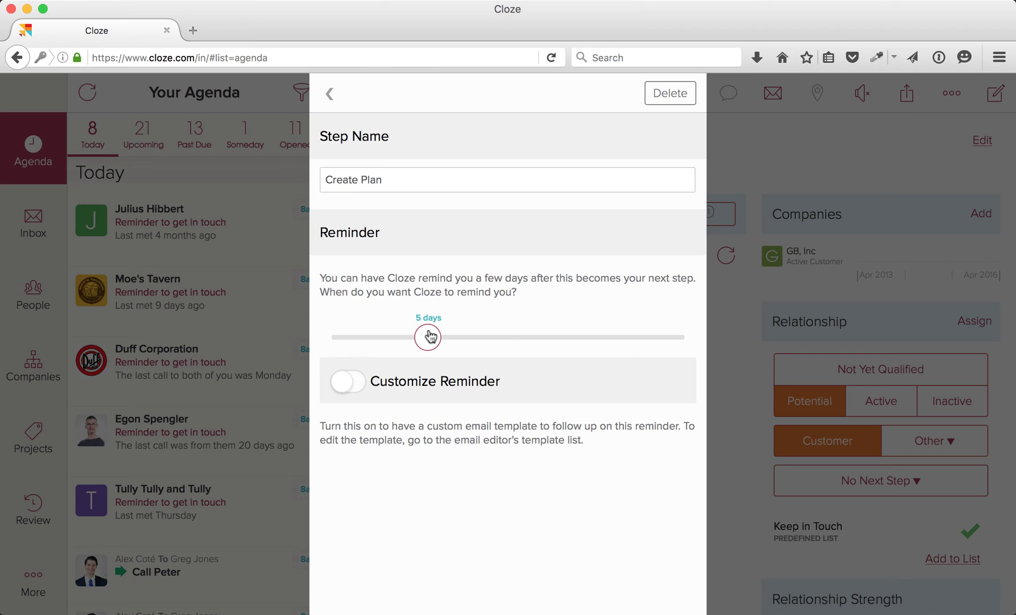
drag(426, 337, 396, 337)
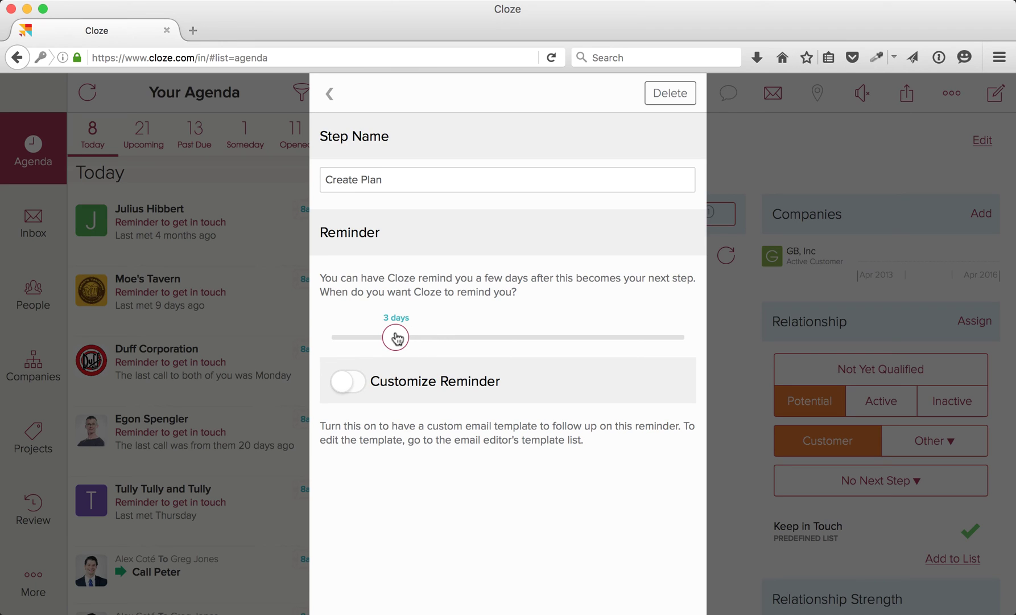
click(357, 386)
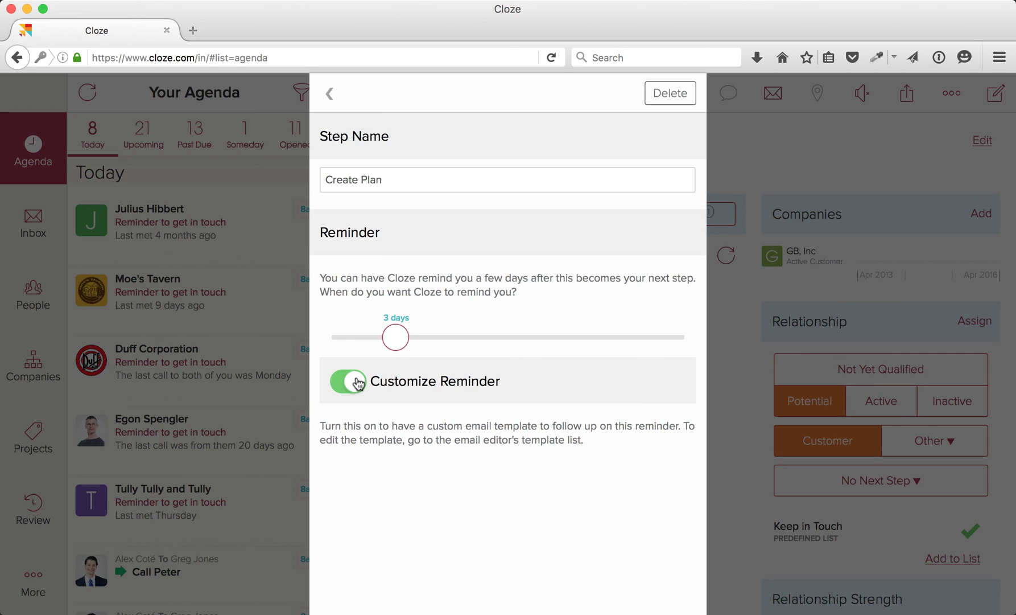
Step: Close settings and set the contact's next step to Create Plan
click(329, 93)
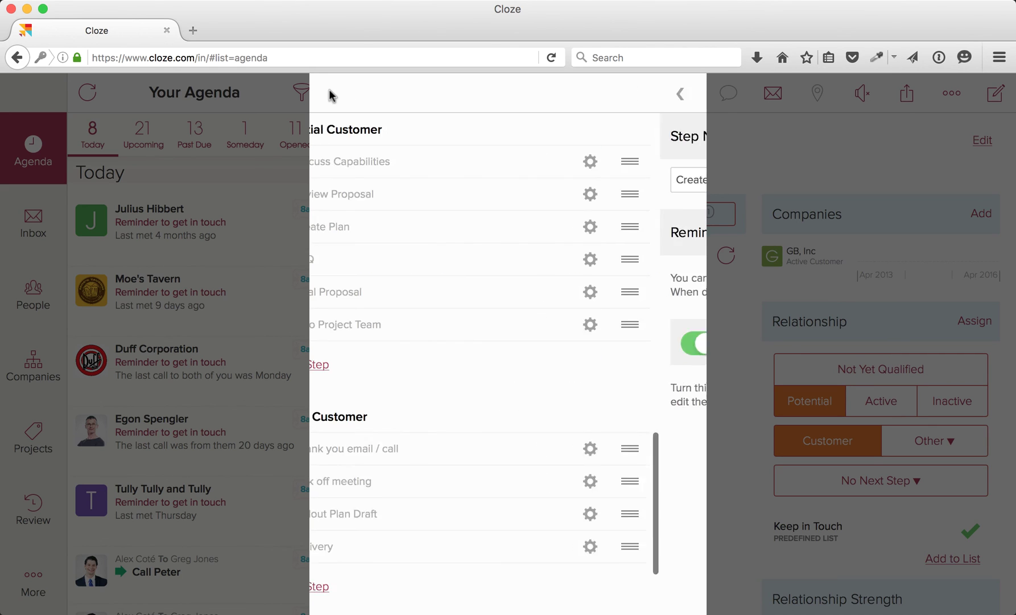
click(329, 93)
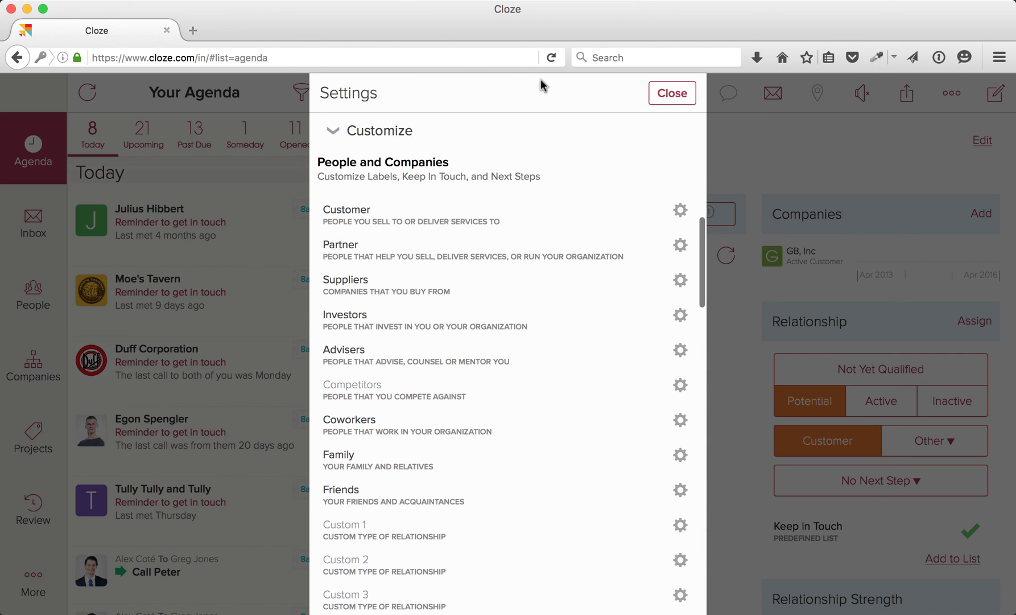
click(664, 93)
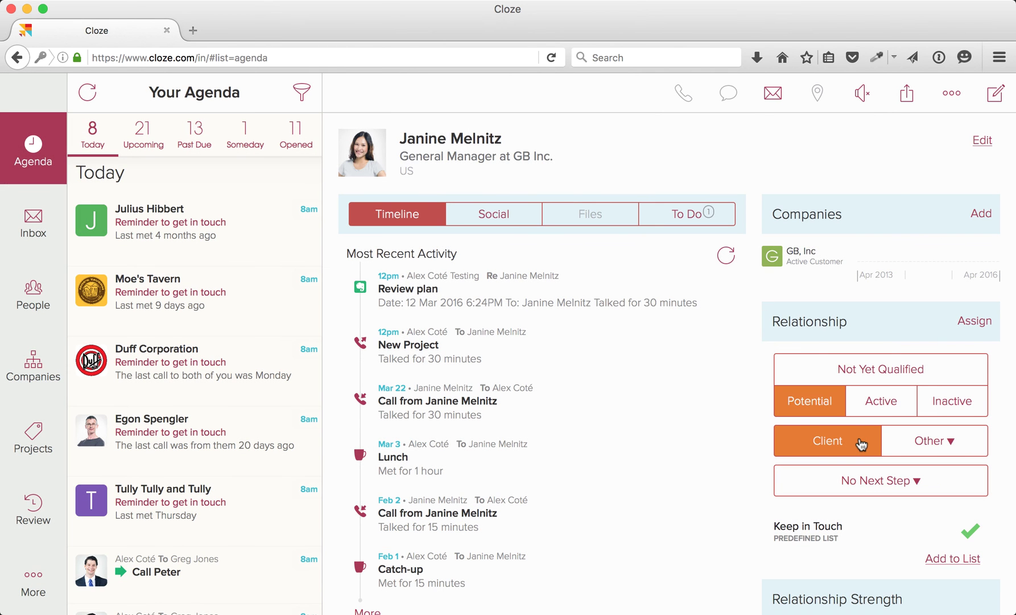
click(877, 483)
click(844, 317)
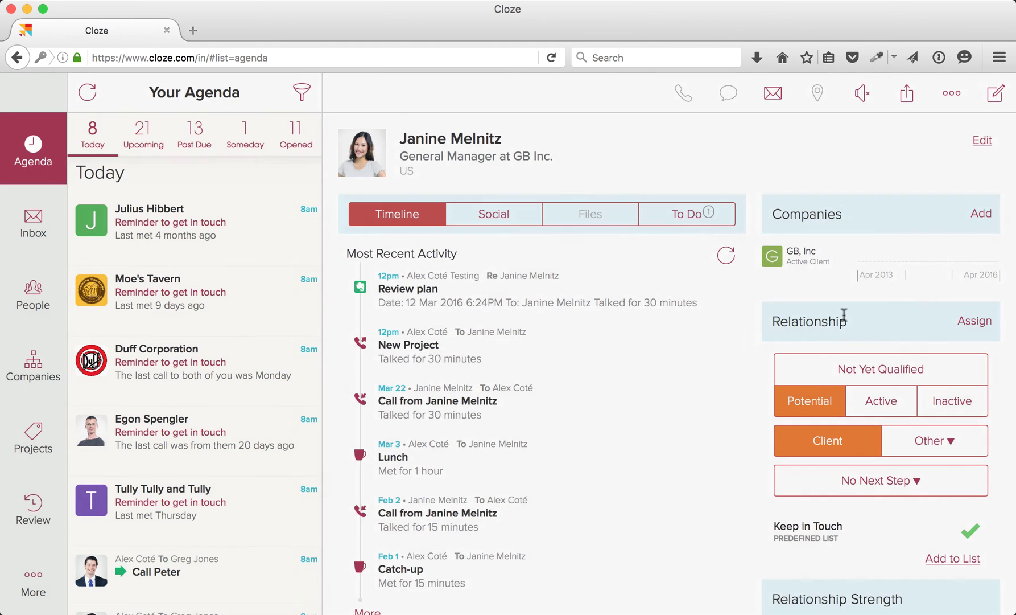